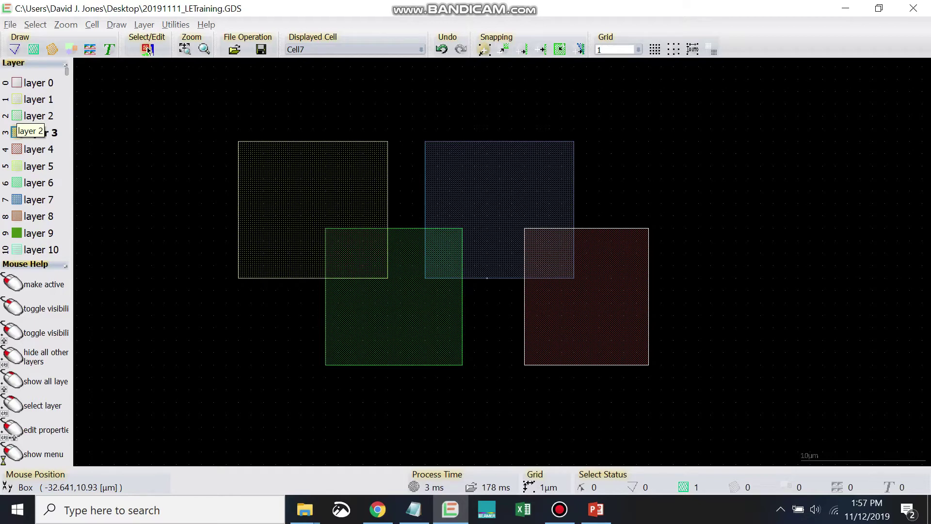
Hide layer 2 in the layout and make it visible again
{"action": "middle_click", "coordinate": [16, 115]}
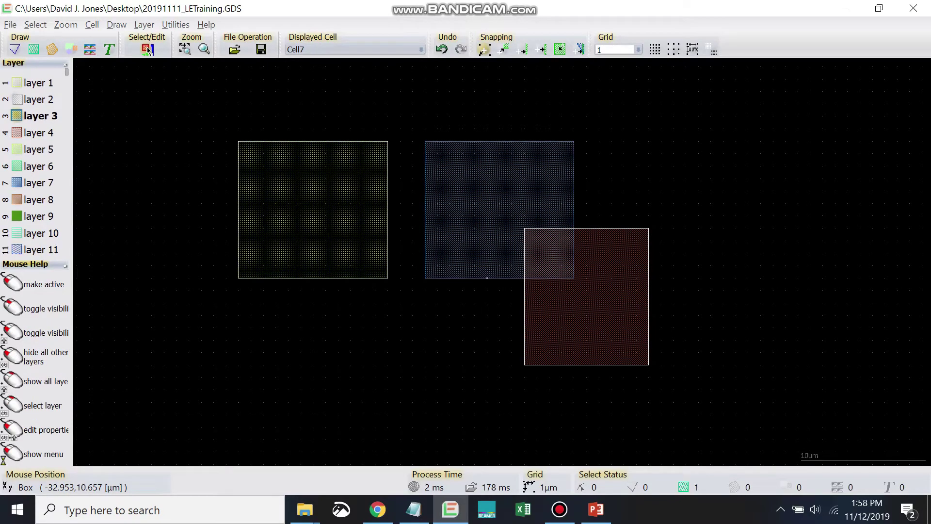
{"action": "left_click", "coordinate": [148, 50]}
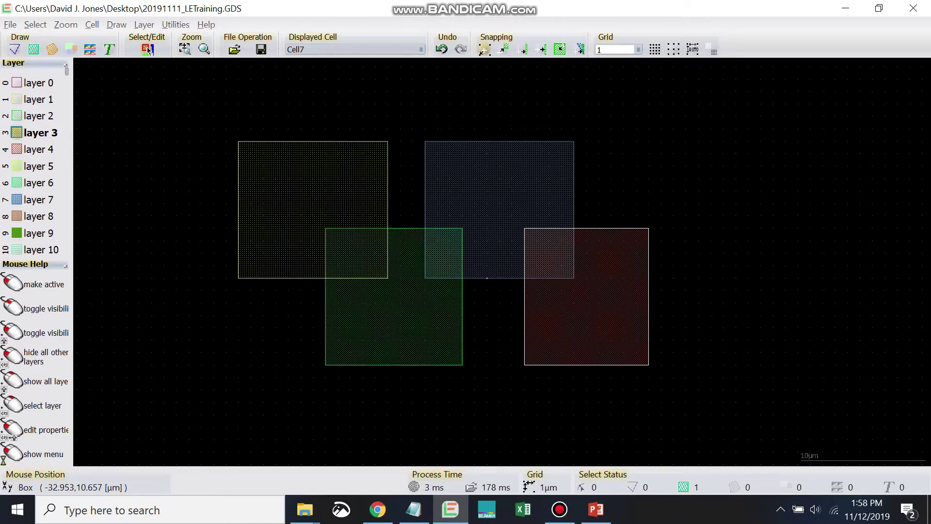
{"action": "key", "text": "1"}
{"action": "key", "text": "1"}
{"action": "key", "text": "4"}
{"action": "key", "text": "4"}
{"action": "key", "text": "3"}
{"action": "key", "text": "3"}
Sort the layer list by name and return it to sorting by number
{"action": "key", "text": "Menu"}
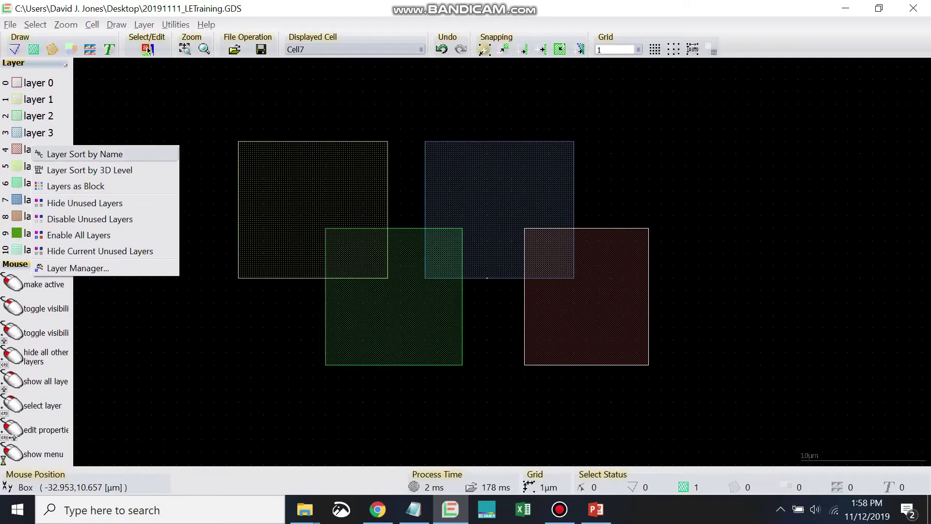
{"action": "key", "text": "Up"}
{"action": "key", "text": "Up"}
{"action": "key", "text": "Up"}
{"action": "key", "text": "Down"}
{"action": "key", "text": "Down"}
{"action": "key", "text": "Down"}
{"action": "key", "text": "Down"}
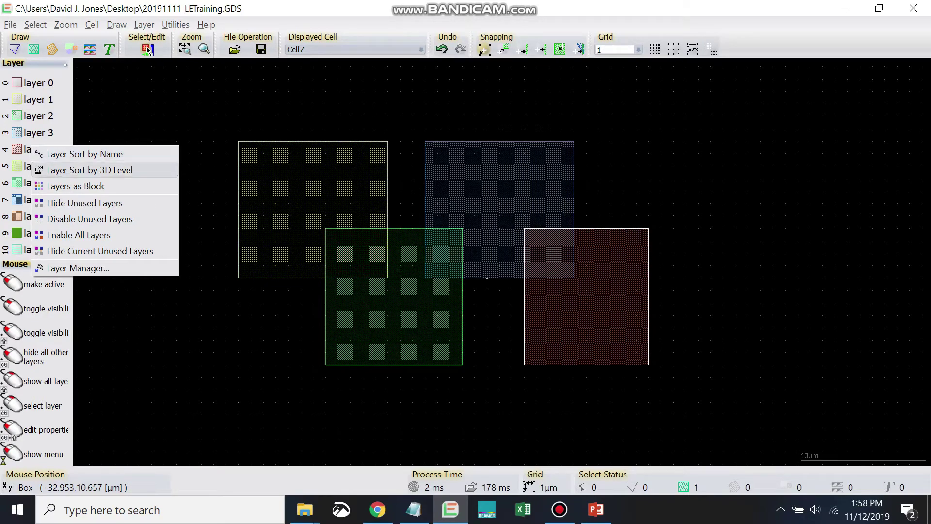
{"action": "key", "text": "Up"}
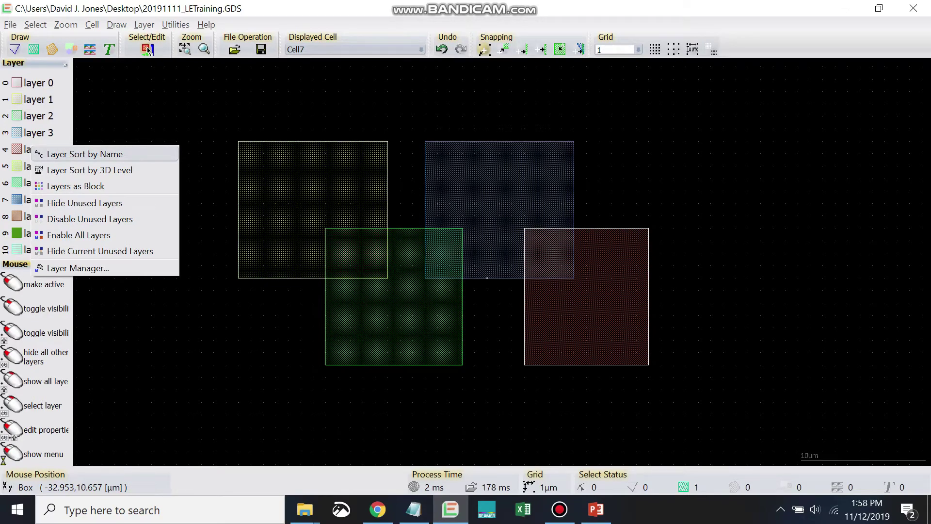
{"action": "key", "text": "Return"}
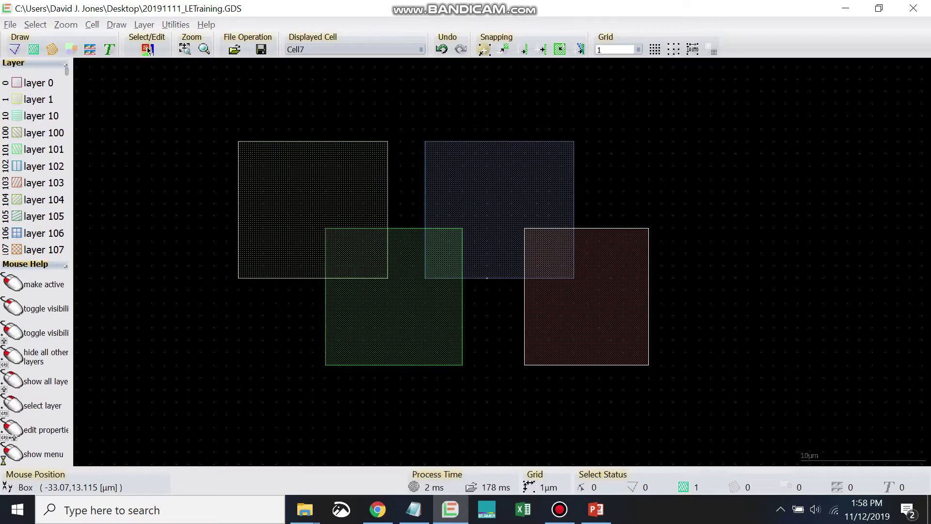
{"action": "right_click", "coordinate": [40, 148]}
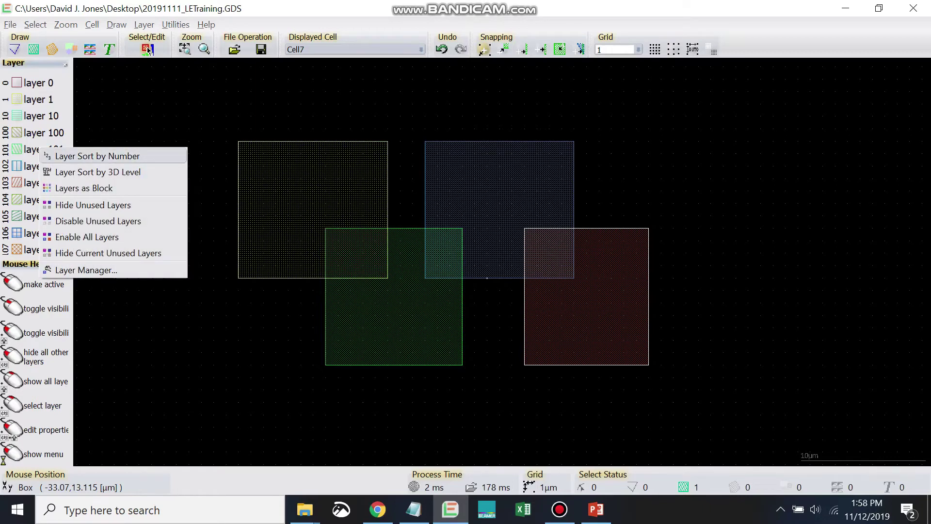
{"action": "left_click", "coordinate": [73, 156]}
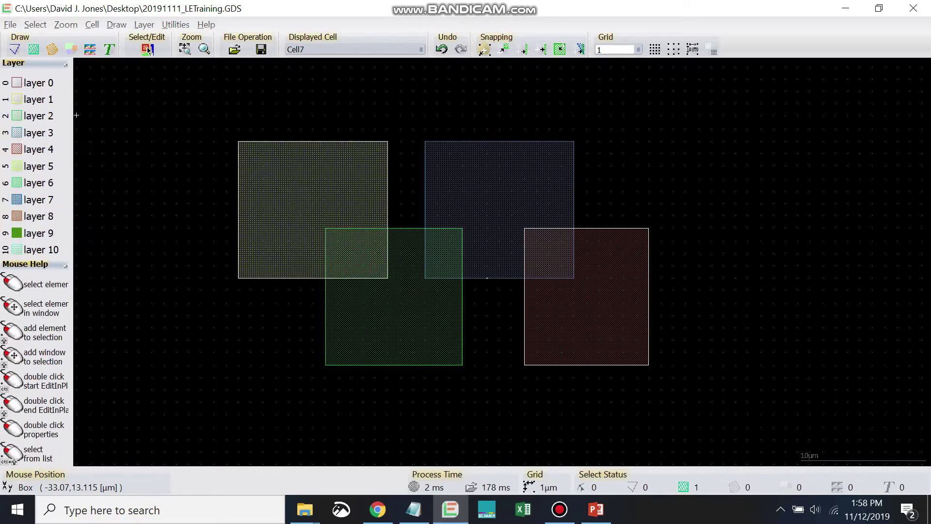
Hide the unused layers in the layer list and enable all layers again
{"action": "right_click", "coordinate": [45, 160]}
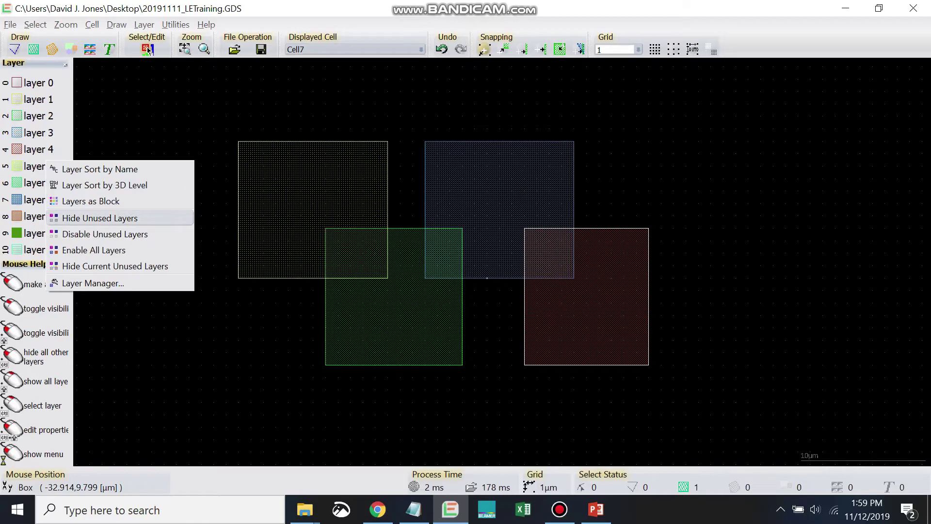
{"action": "left_click", "coordinate": [100, 218]}
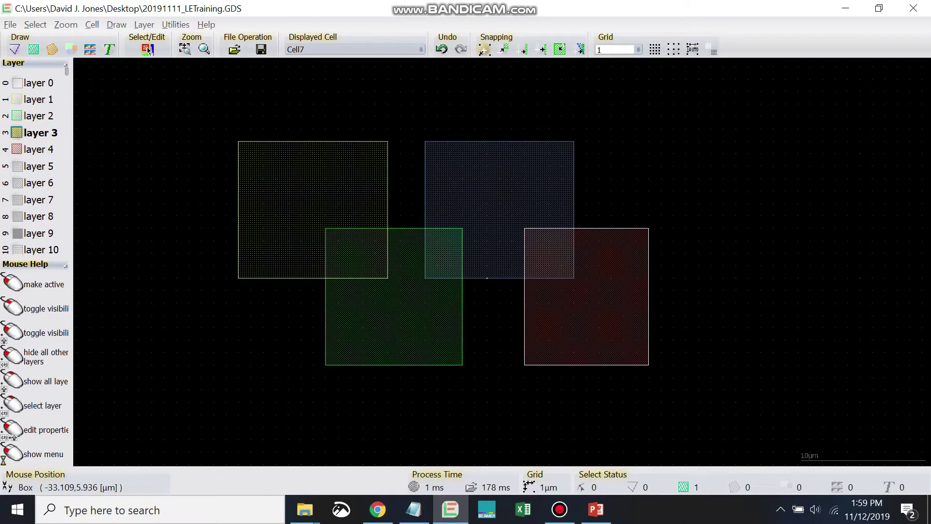
{"action": "right_click", "coordinate": [36, 180]}
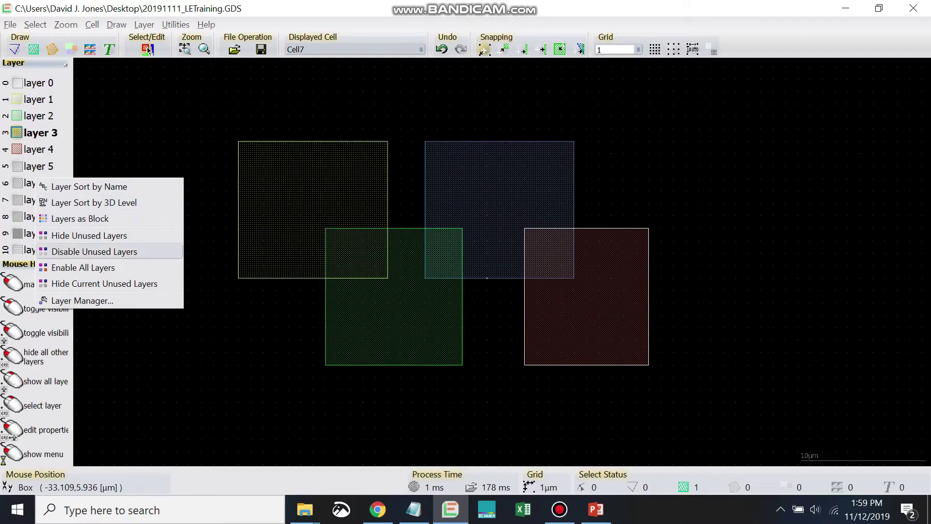
{"action": "left_click", "coordinate": [83, 267]}
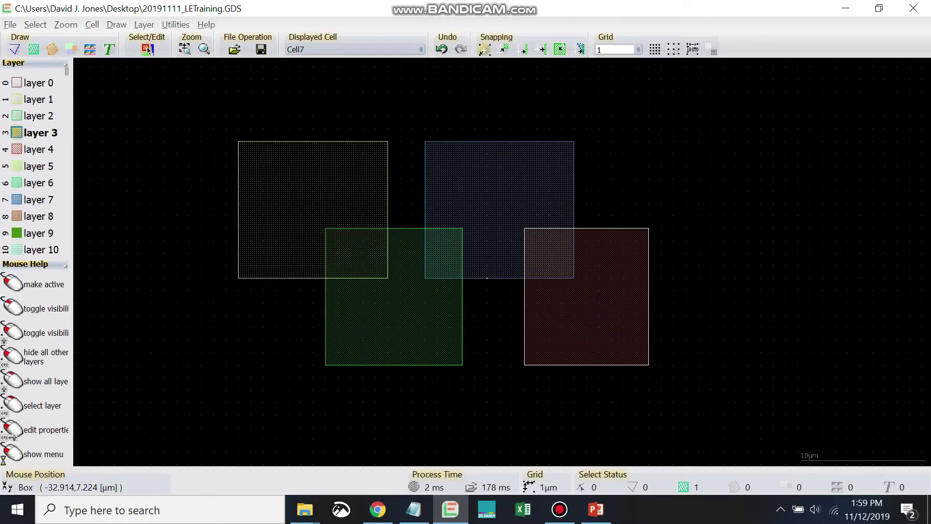
Rename layer 1 to Metal in the Layer Manager and apply the change
{"action": "right_click", "coordinate": [38, 171]}
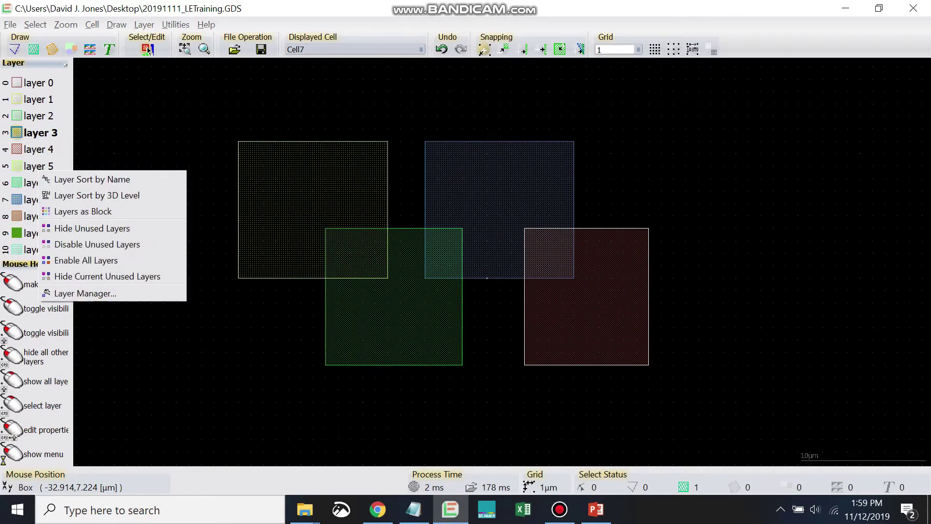
{"action": "key", "text": "Down"}
{"action": "key", "text": "Down"}
{"action": "key", "text": "Down"}
{"action": "key", "text": "Down"}
{"action": "key", "text": "Down"}
{"action": "key", "text": "Down"}
{"action": "key", "text": "Down"}
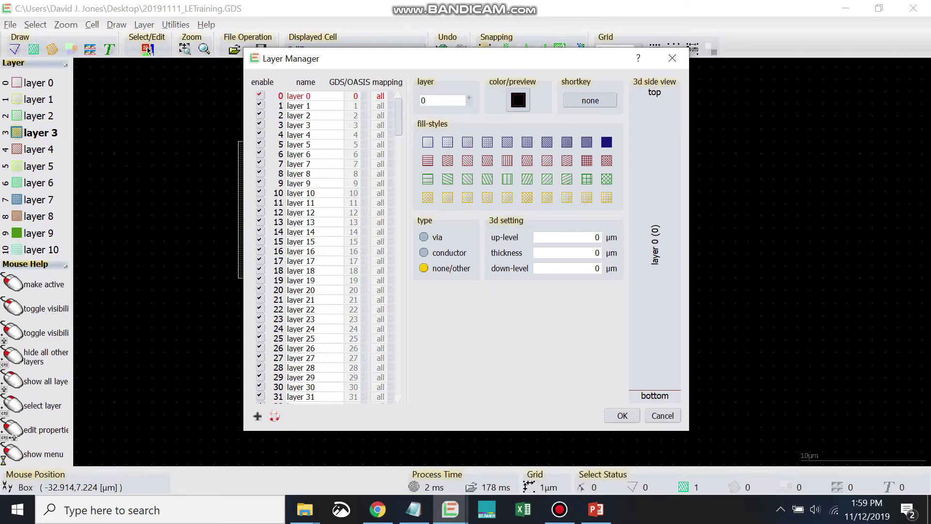
{"action": "double_click", "coordinate": [298, 96]}
{"action": "key", "text": "Down"}
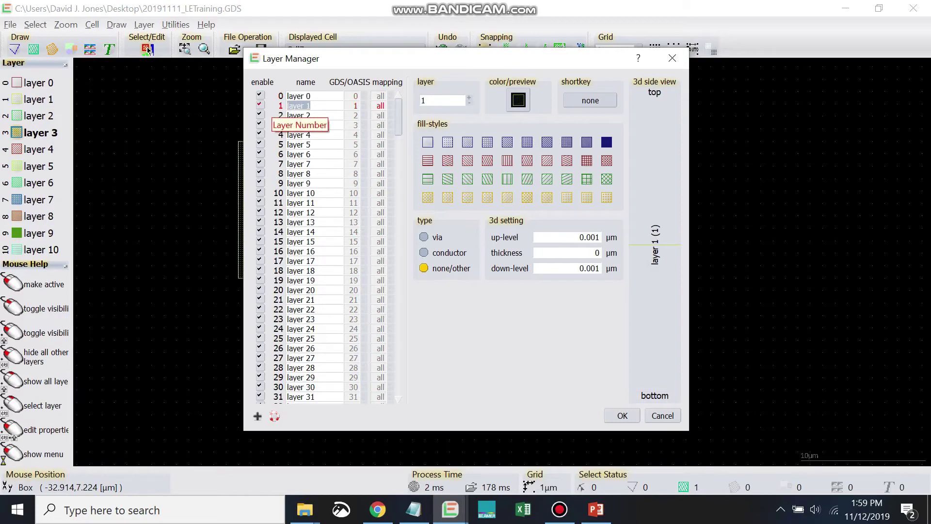
{"action": "type", "text": "Metal"}
{"action": "key", "text": "Return"}
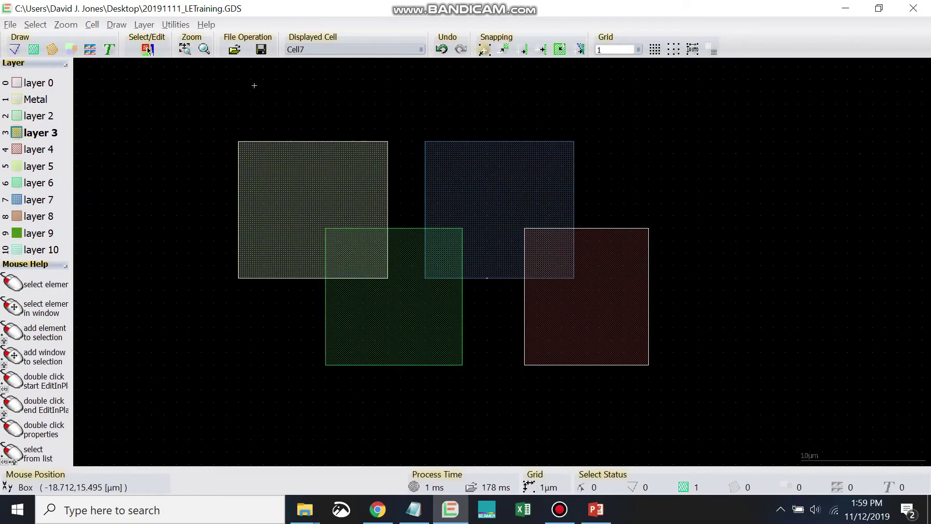
Reopen the Layer Manager and rename layer 2 to Via and layer 3 to Channel
{"action": "right_click", "coordinate": [44, 132]}
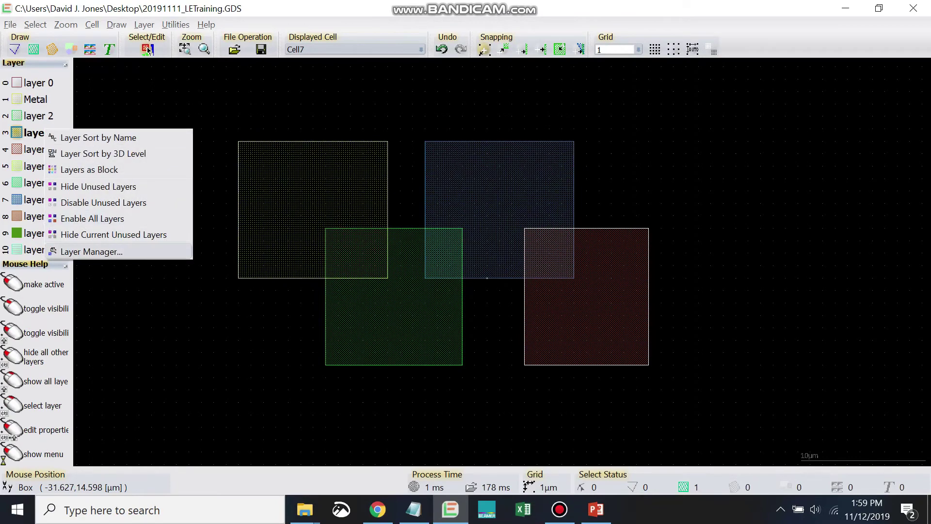
{"action": "left_click", "coordinate": [91, 251]}
{"action": "key", "text": "Down"}
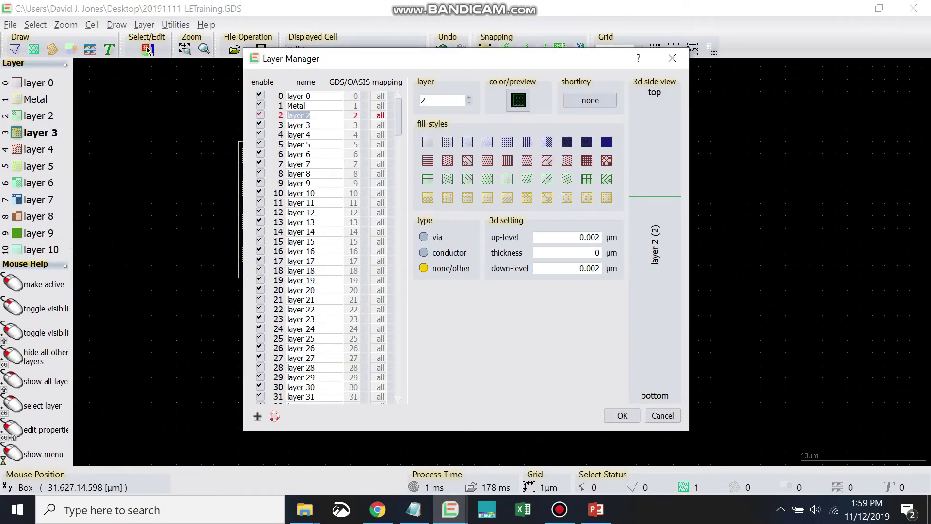
{"action": "type", "text": "Via"}
{"action": "key", "text": "Down"}
{"action": "type", "text": "Chann"}
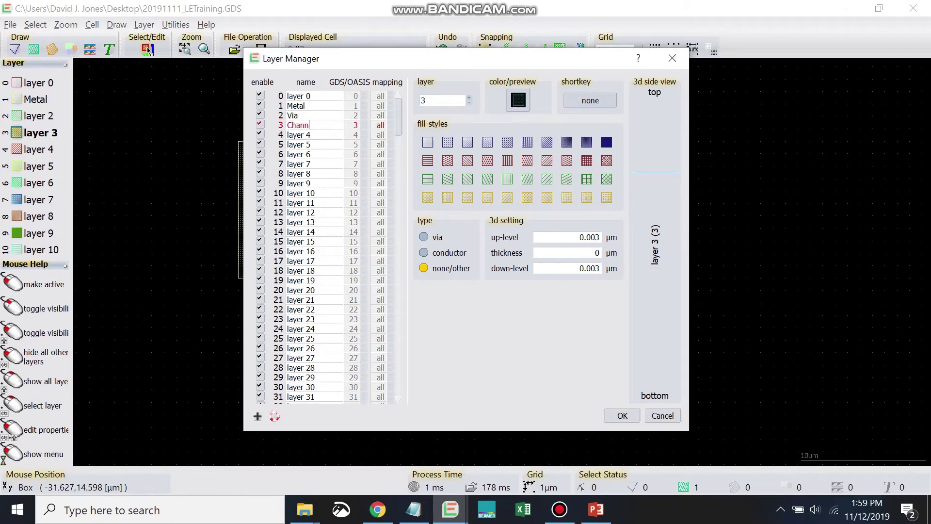
{"action": "type", "text": "el"}
Select layer 5 and reset all layers using the additional options of the Layer Manager
{"action": "left_click", "coordinate": [301, 144]}
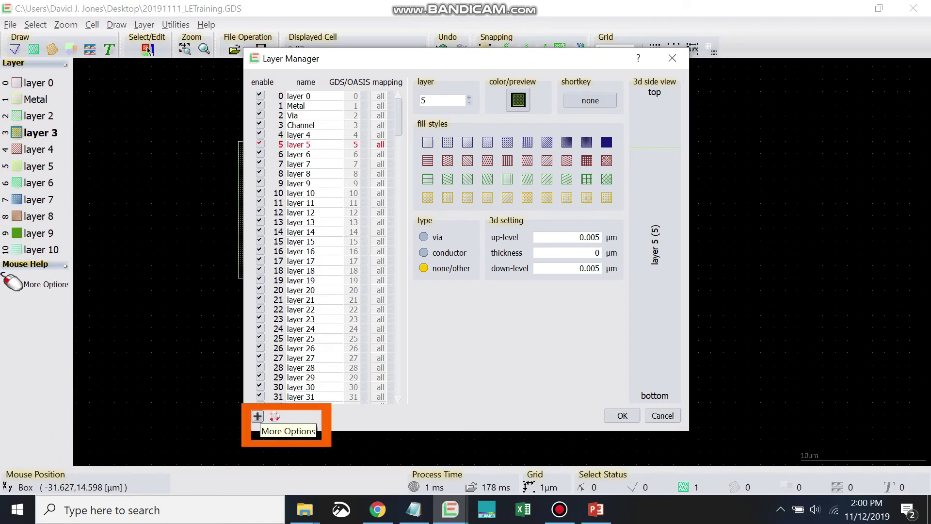
{"action": "left_click", "coordinate": [258, 415]}
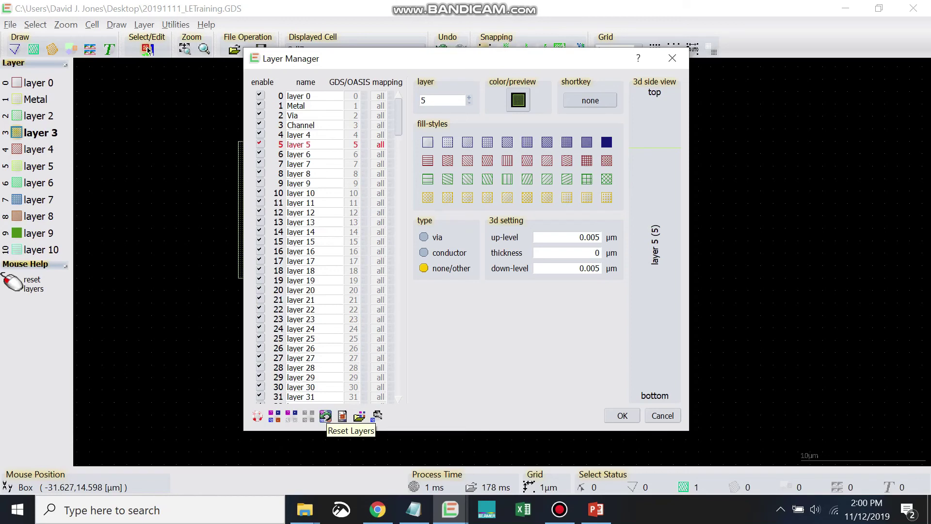
{"action": "left_click", "coordinate": [326, 416]}
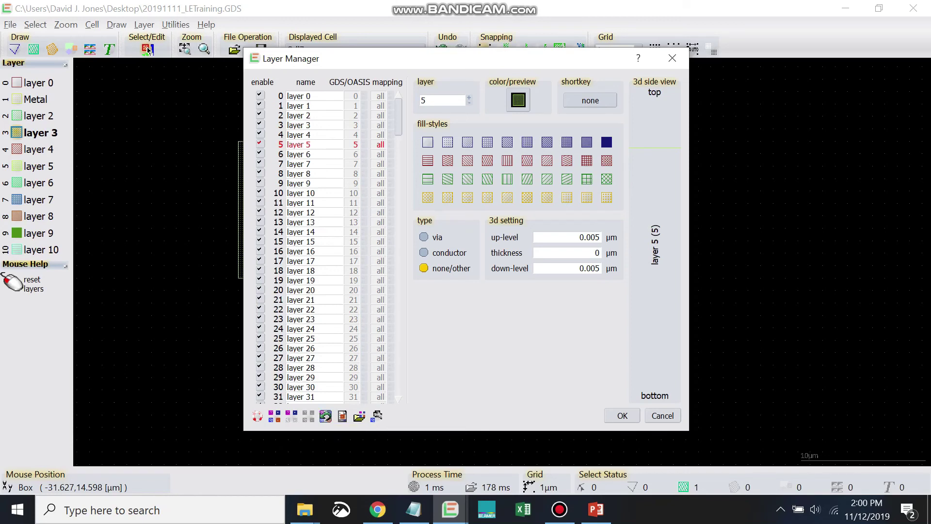